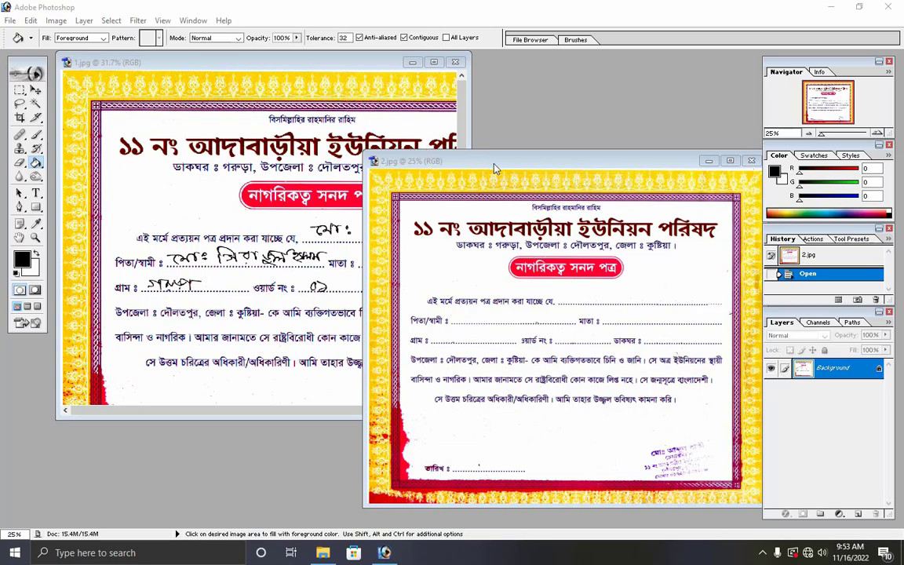
Step: Shift the blank certificate 2.jpg window slightly so it sits beside 1.jpg
drag(583, 162, 571, 163)
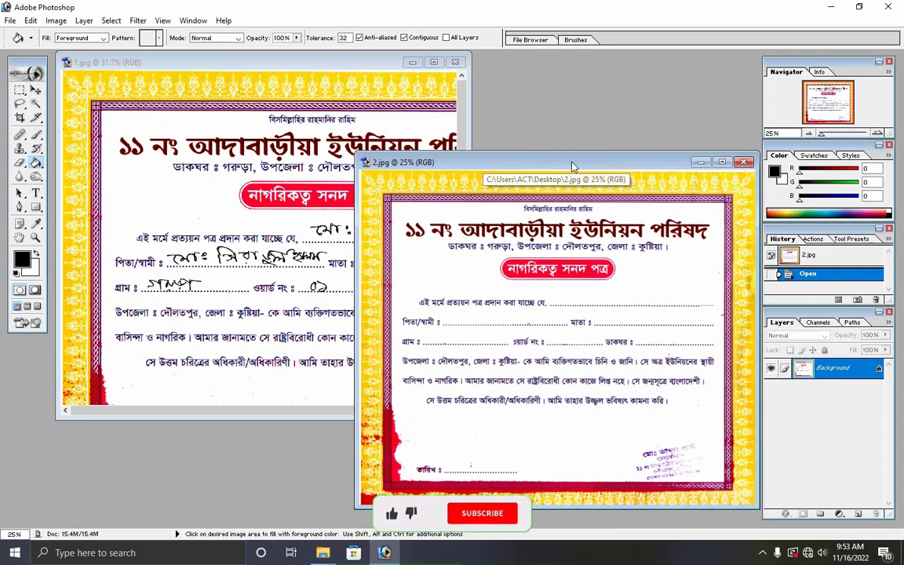
Step: Make the handwritten certificate 1.jpg the active document, maximized to fill the workspace
click(336, 65)
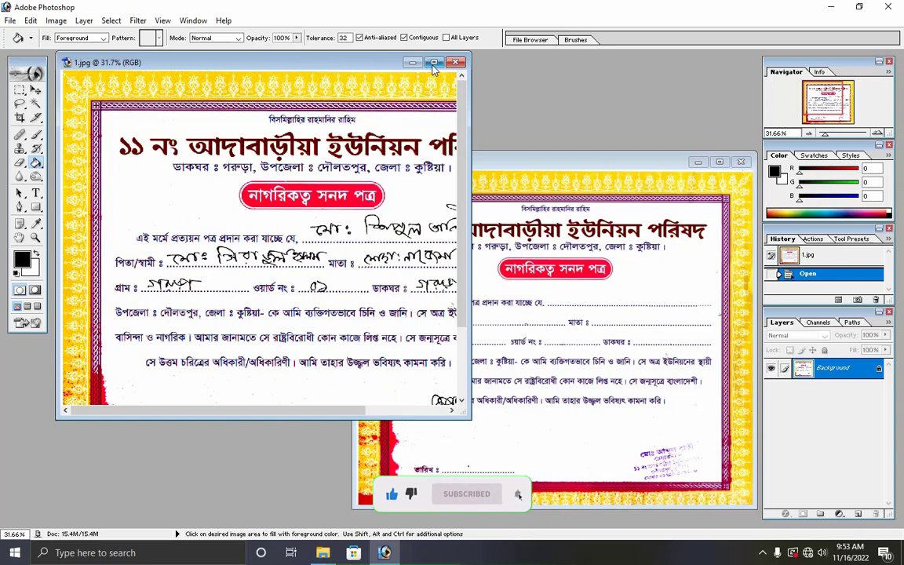
double_click(388, 62)
scroll(489, 191, down, 1)
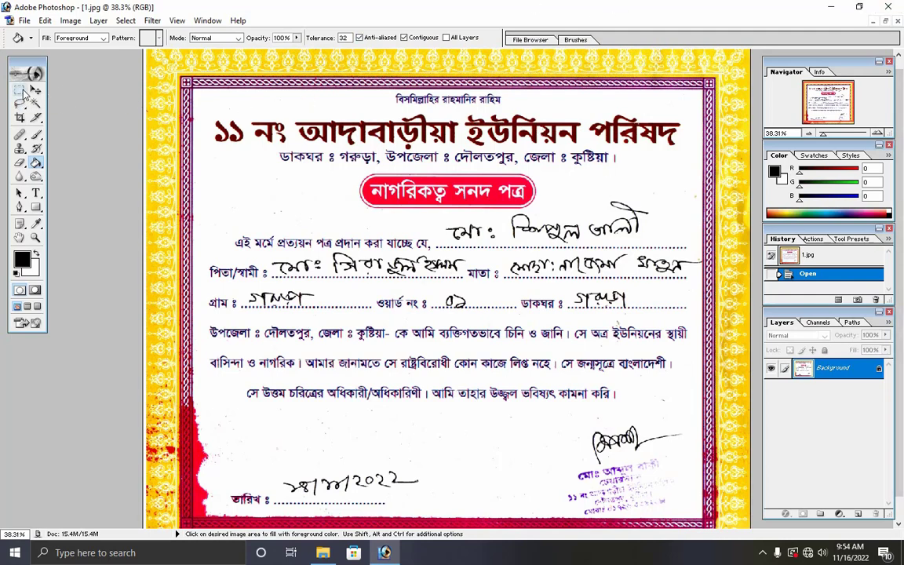
Step: Cover the handwritten name with a copied blank paper patch, aligned onto the first dotted line
drag(24, 92, 86, 88)
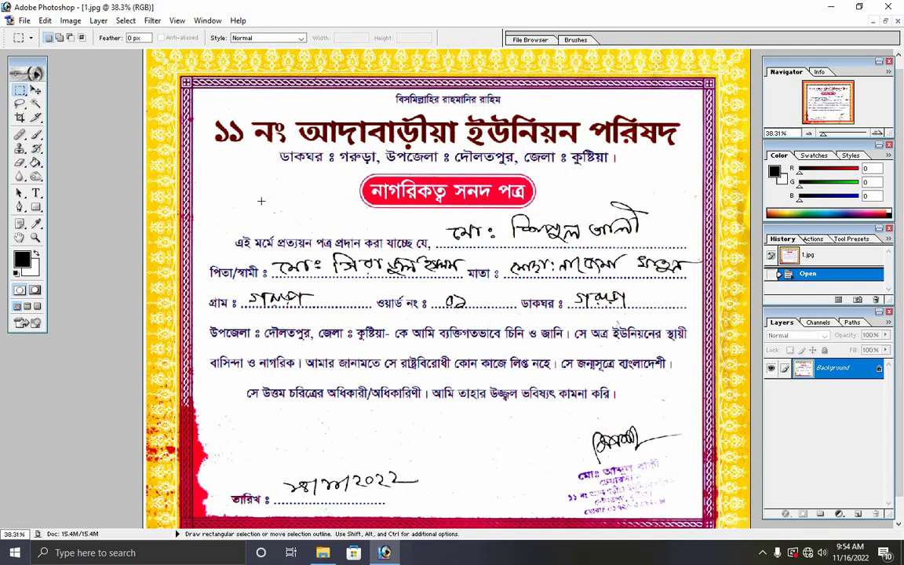
drag(234, 201, 306, 216)
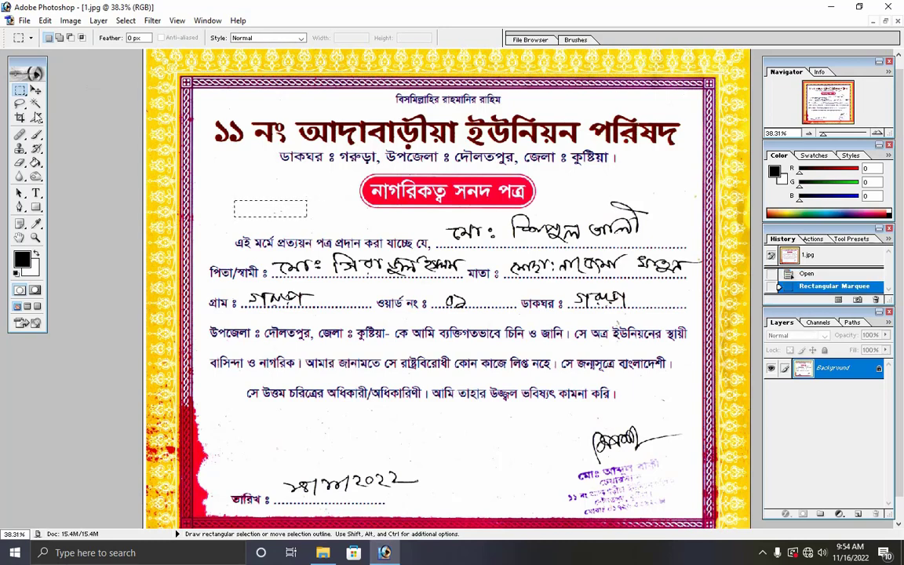
click(35, 91)
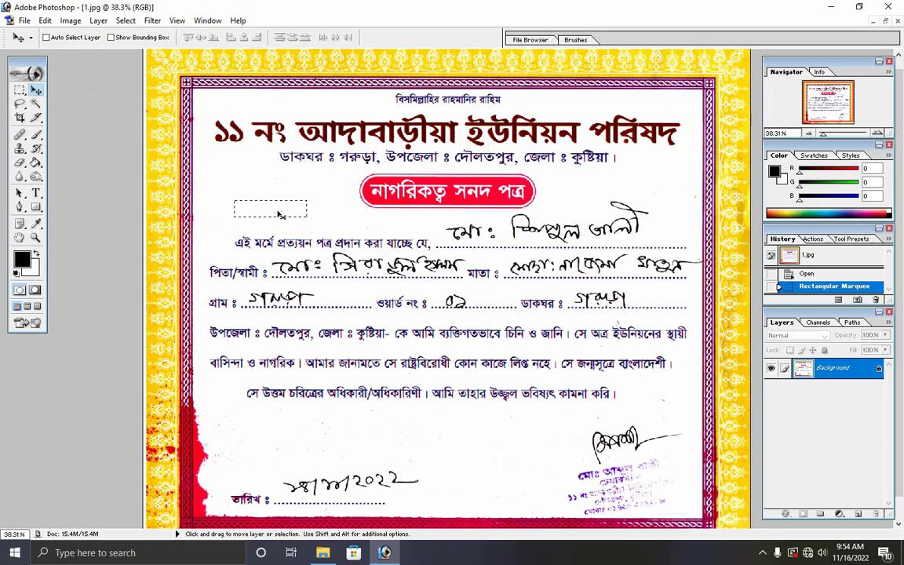
key(alt)
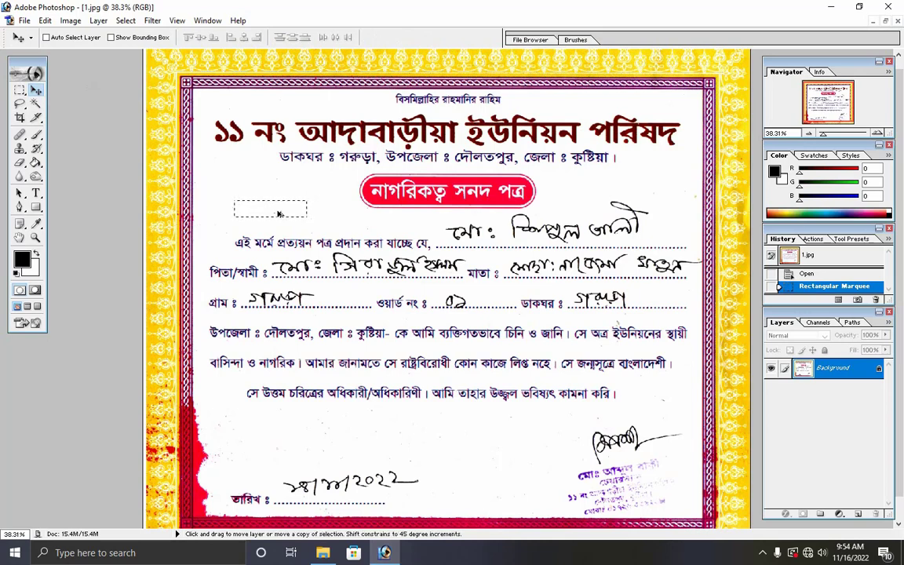
mouse_move(279, 214)
mouse_down()
mouse_move(571, 235)
mouse_move(644, 226)
mouse_move(647, 209)
mouse_up()
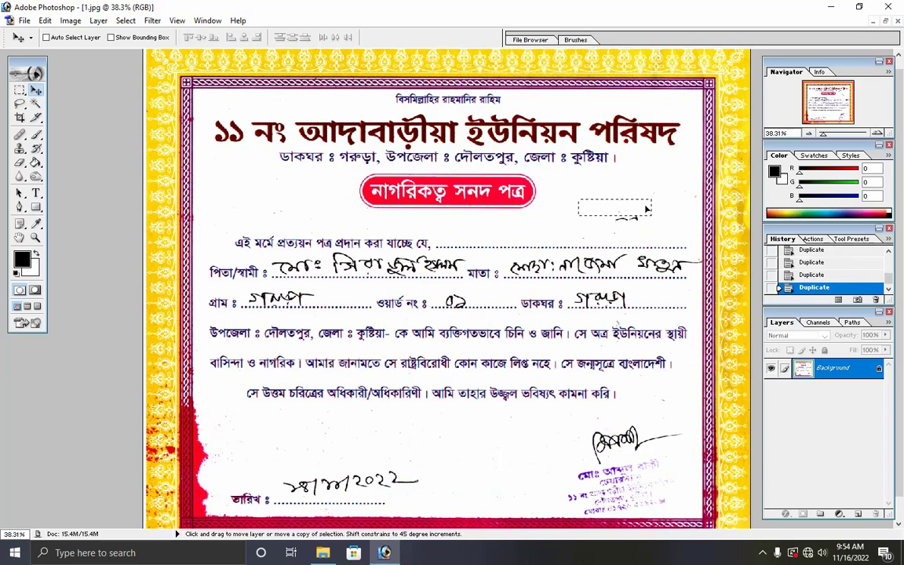
key(Right)
key(Right)
key(Right)
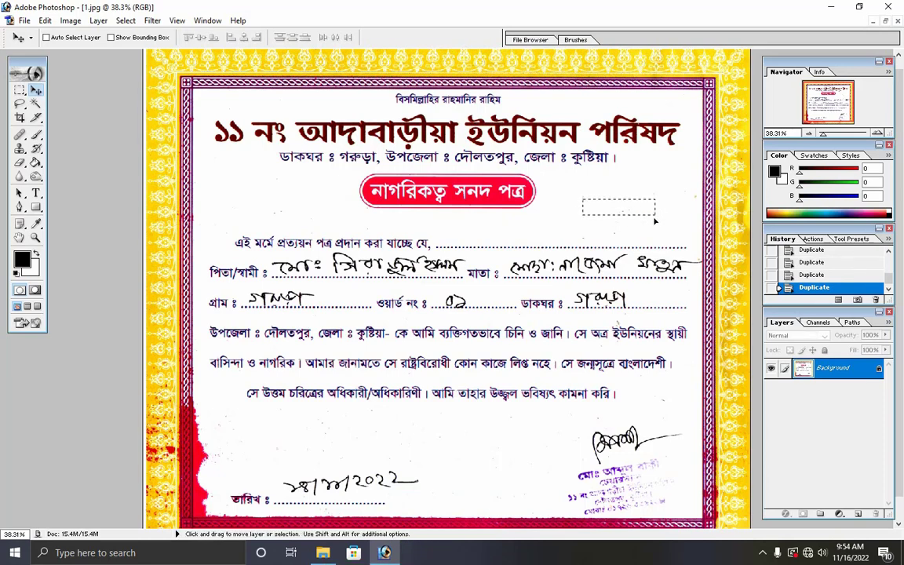
key(ctrl+d)
Step: Zoom in and patch the mother's-name handwriting with a copied blank strip from above the first line
drag(833, 139, 830, 137)
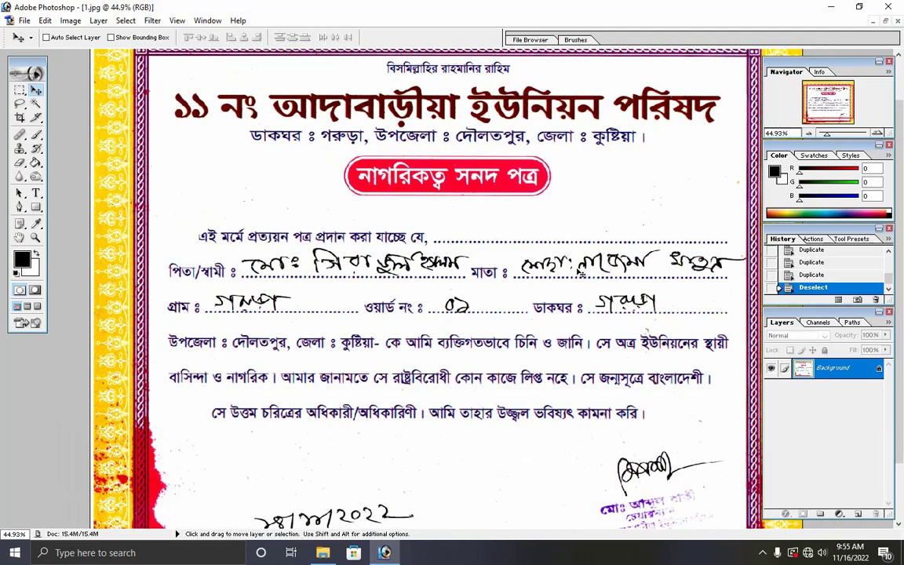
click(24, 91)
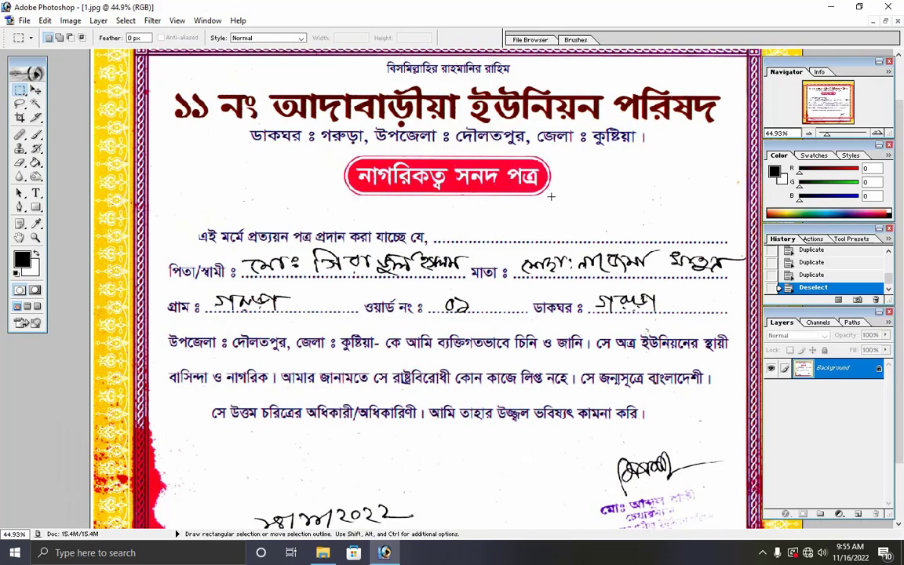
drag(575, 203, 636, 217)
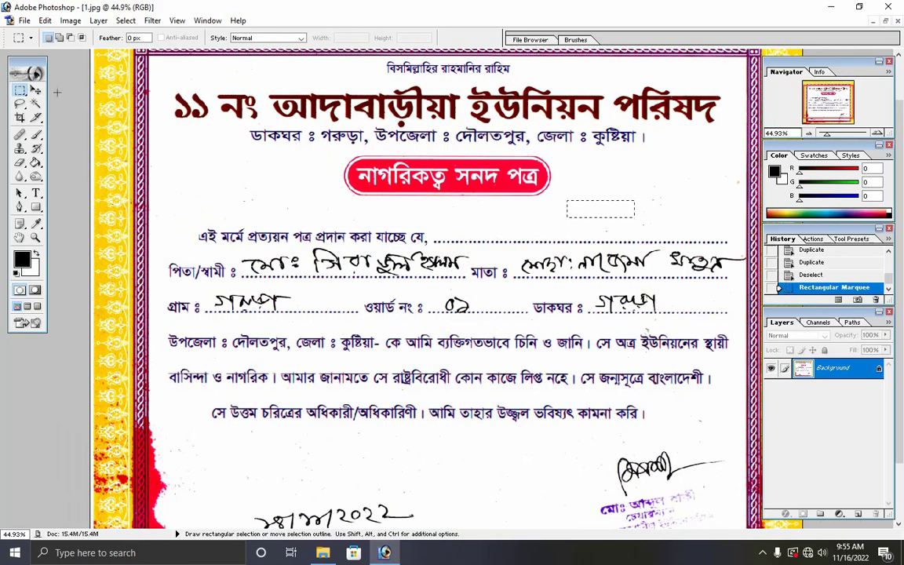
key(v)
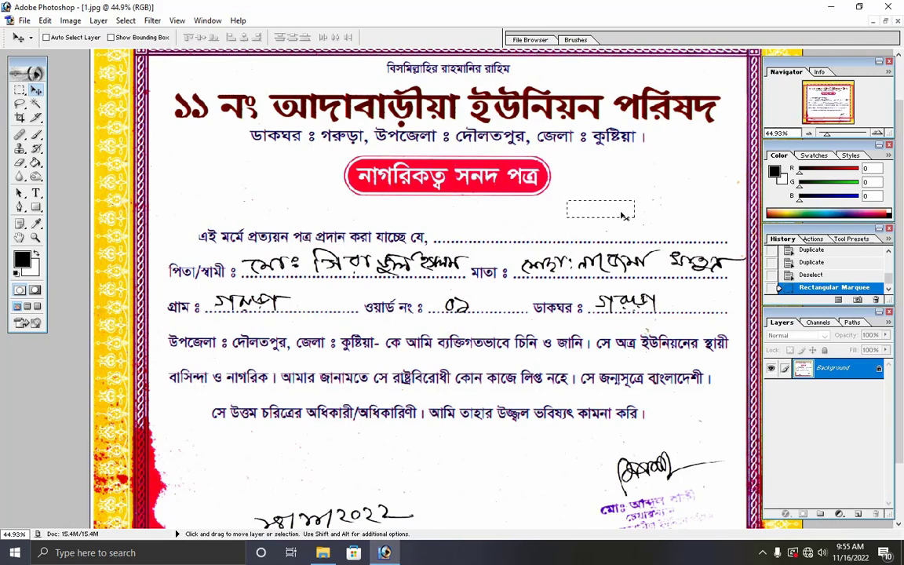
key(alt)
mouse_move(623, 214)
mouse_down()
mouse_move(711, 267)
mouse_move(287, 266)
mouse_move(460, 309)
mouse_move(623, 309)
mouse_move(241, 309)
mouse_up()
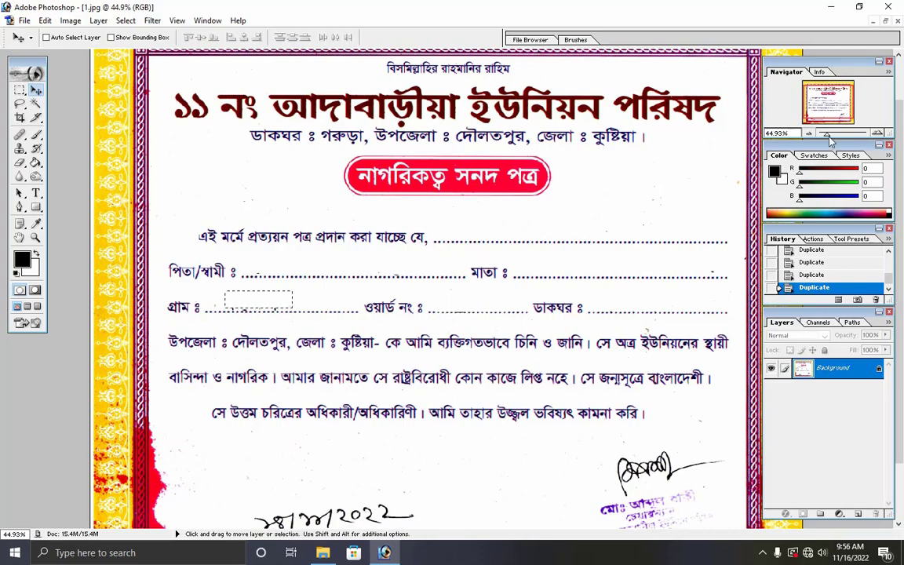
key(ctrl+0)
Step: Cover the handwritten date with blank paper, deselect, and zoom in to inspect the cleared fields
mouse_move(307, 296)
mouse_down()
mouse_move(421, 440)
mouse_move(353, 440)
mouse_move(639, 405)
mouse_move(396, 420)
mouse_up()
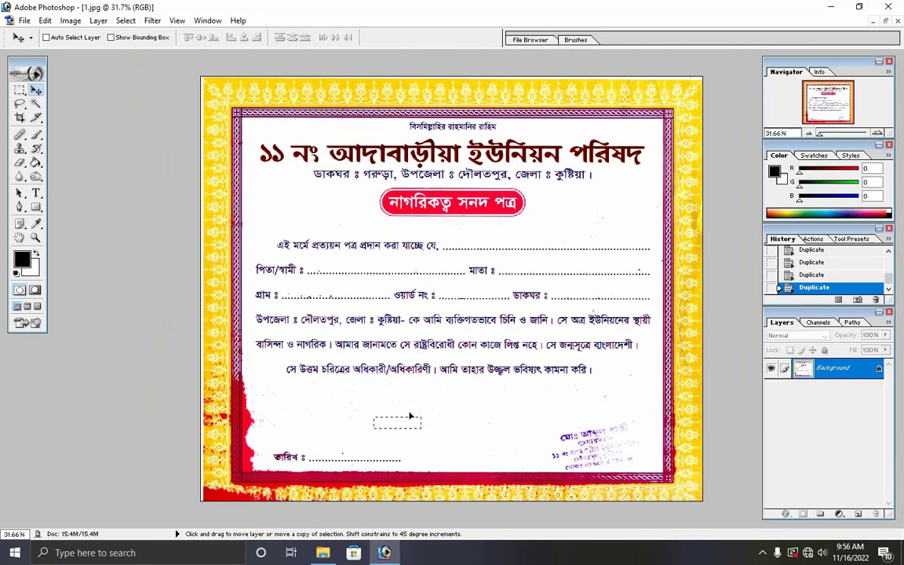
key(ctrl+d)
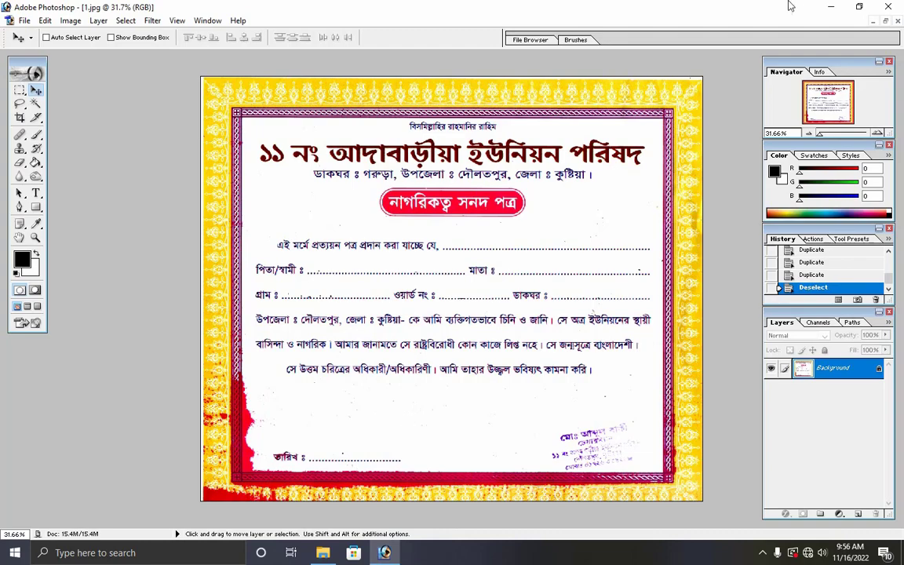
drag(827, 137, 832, 136)
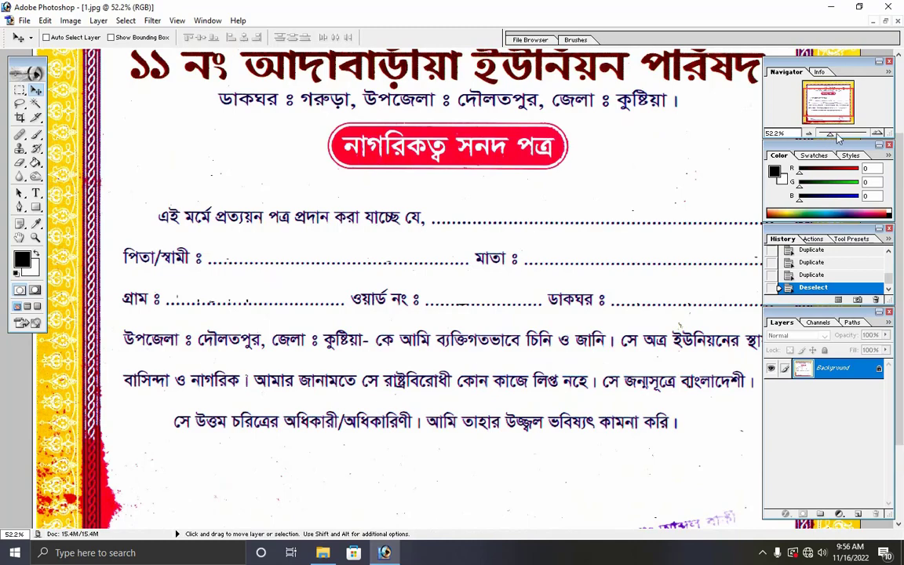
drag(838, 138, 834, 137)
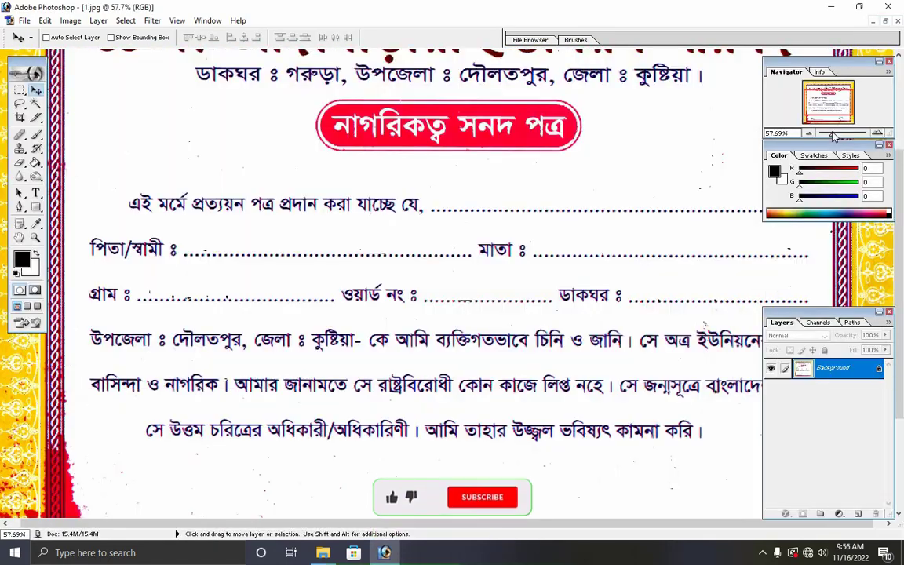